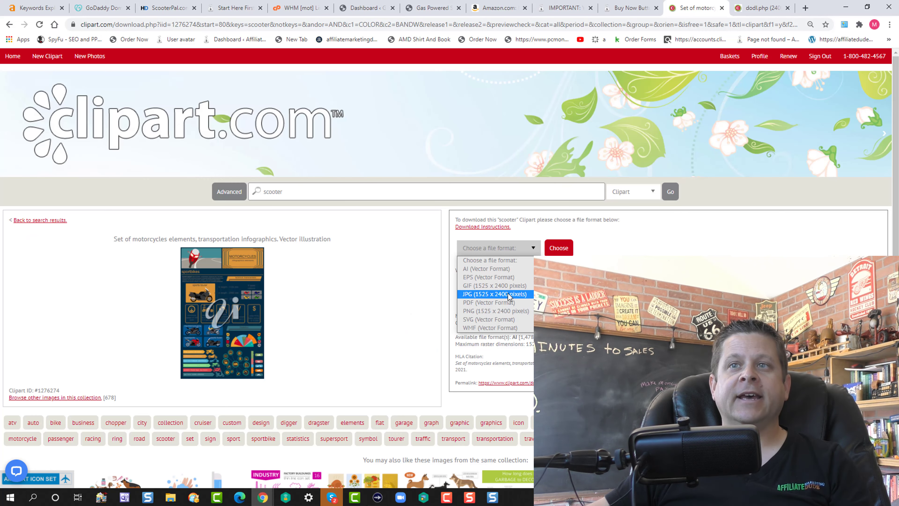
- Download the motorcycle infographic as JPG (1525 x 2400 pixels) and save it over page.jpeg in the amt images folder
left_click(508, 294)
left_click(610, 248)
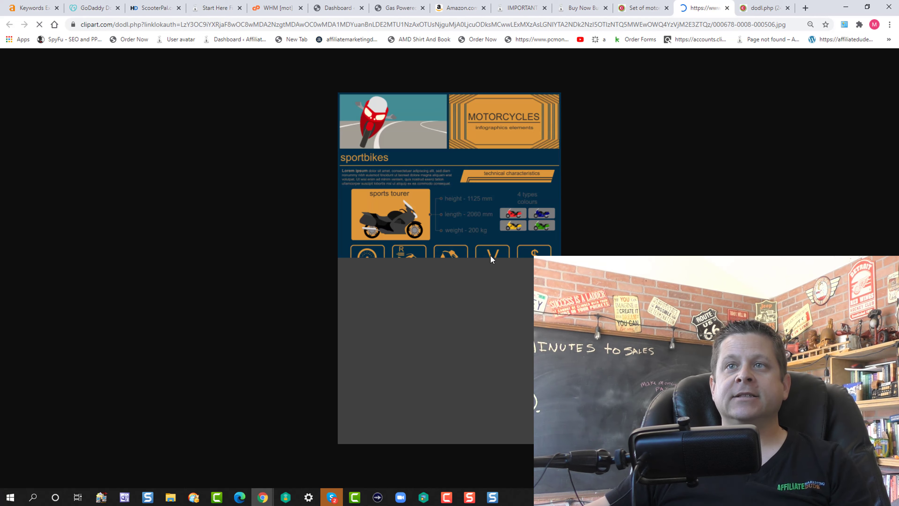
right_click(455, 253)
left_click(472, 269)
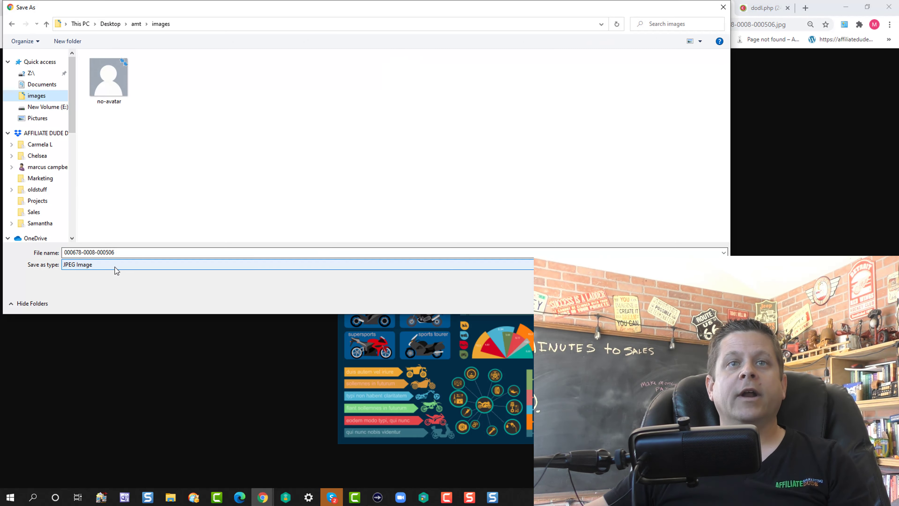
left_click(115, 265)
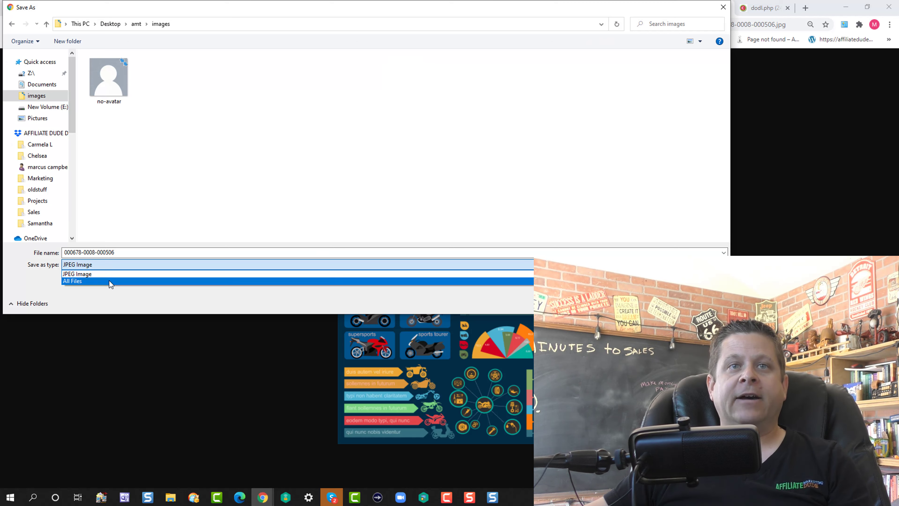
left_click(111, 282)
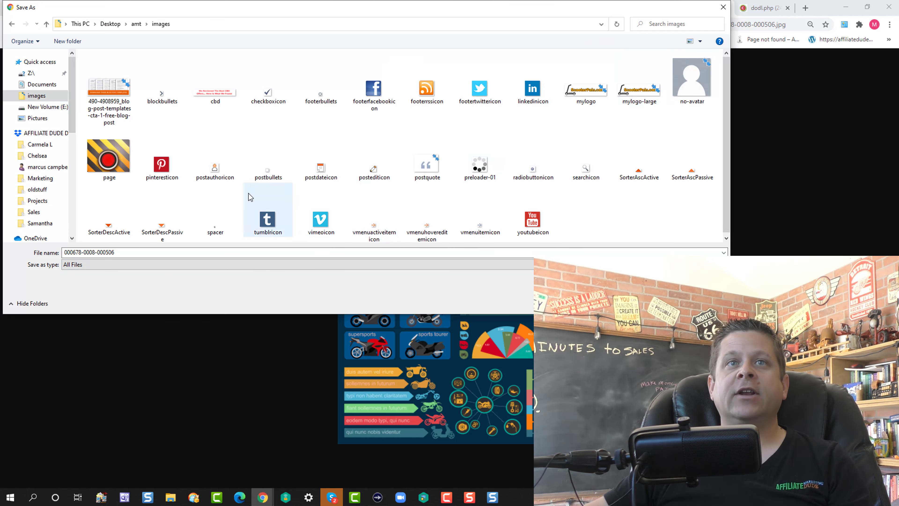
double_click(126, 158)
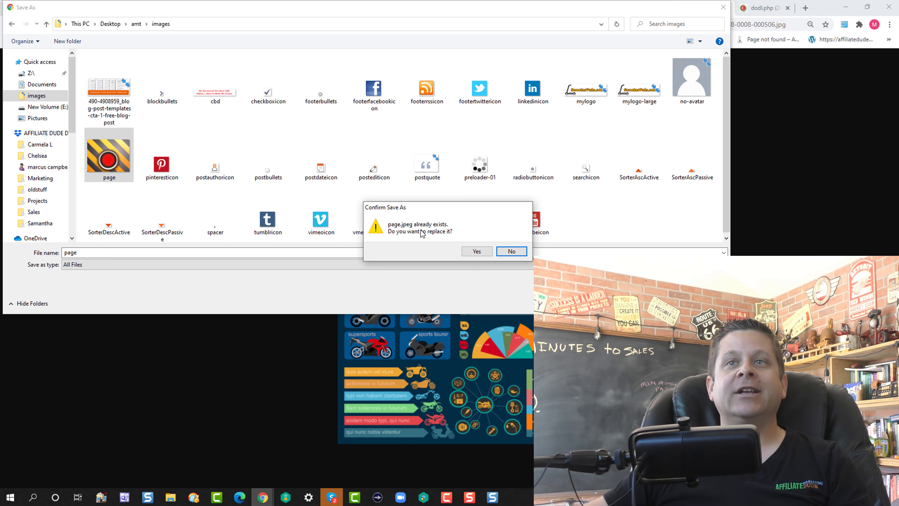
left_click(476, 251)
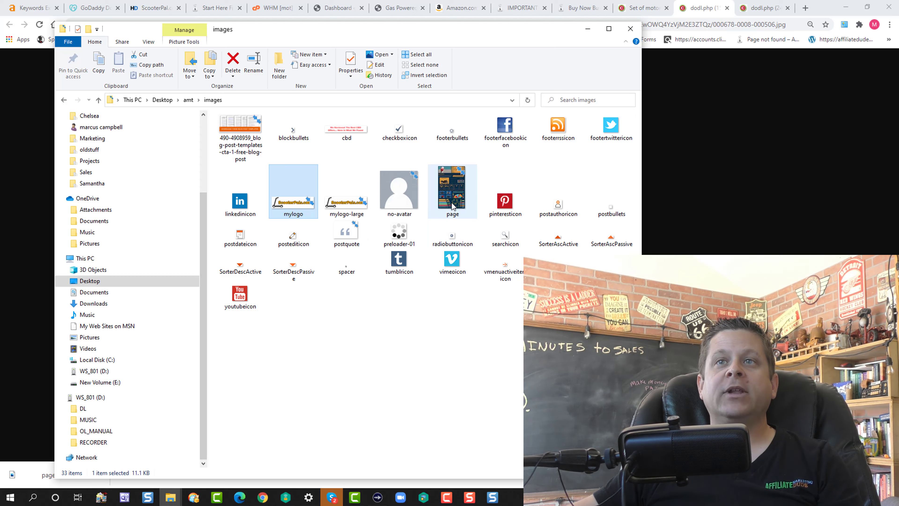
- Open page.jpeg in Snagit Editor, crop off everything above the sports tourer section to about 1523 x 1757 px, and save it
right_click(453, 207)
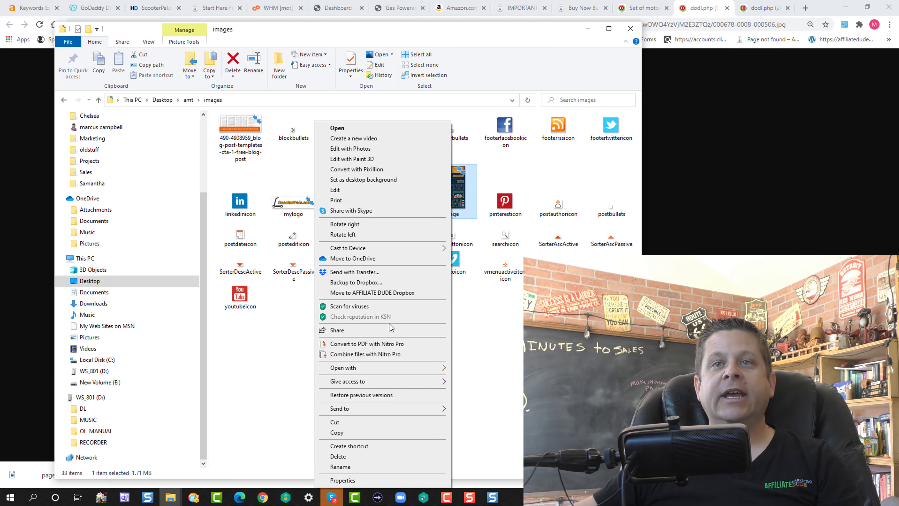
mouse_move(376, 369)
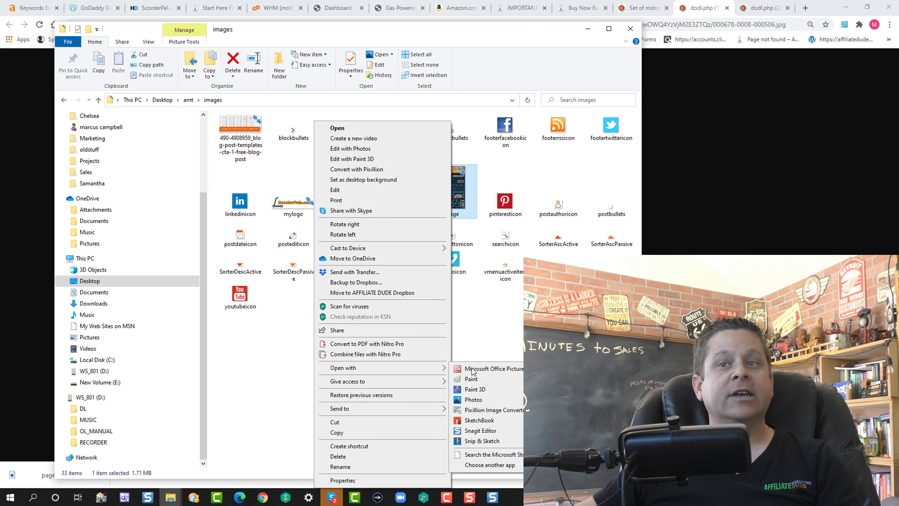
left_click(481, 430)
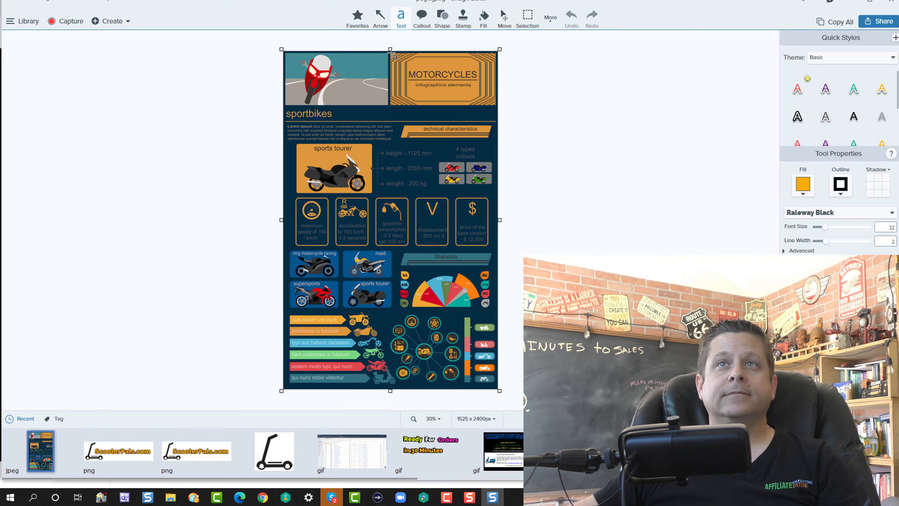
left_click_drag(390, 49, 390, 141)
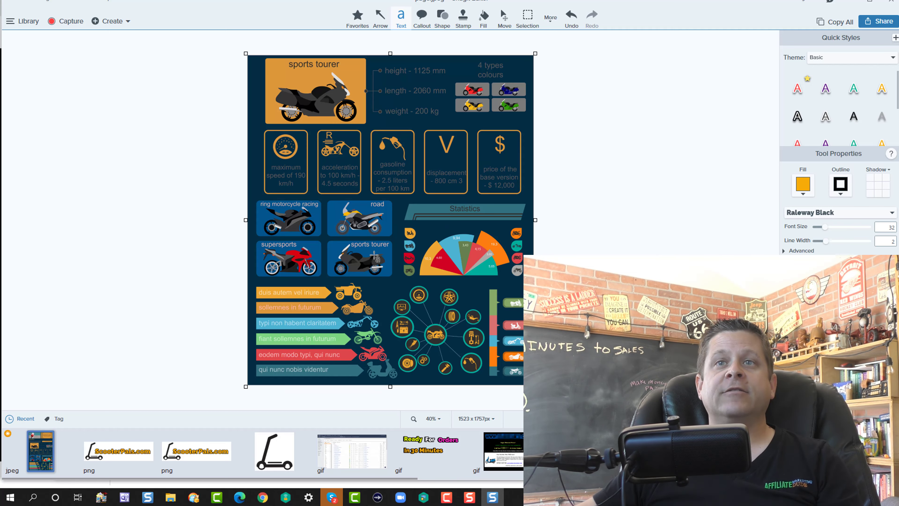
left_click(16, 6)
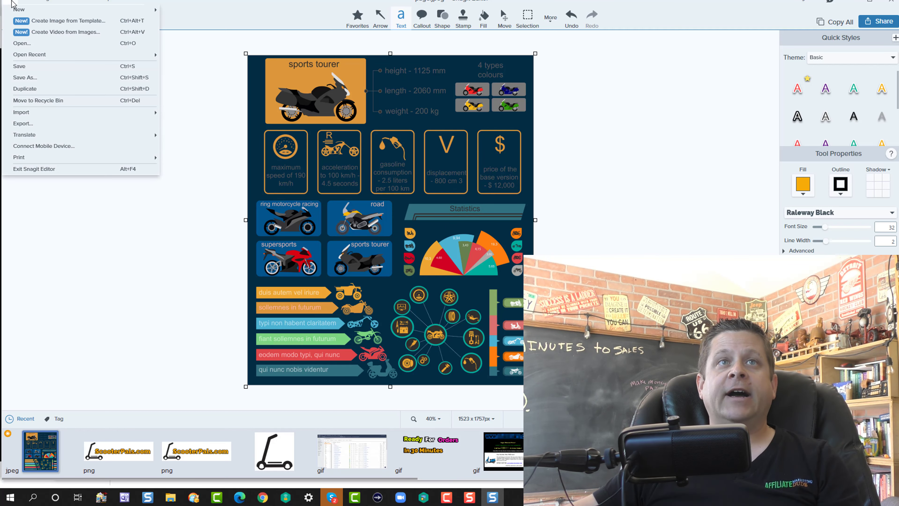
left_click(16, 70)
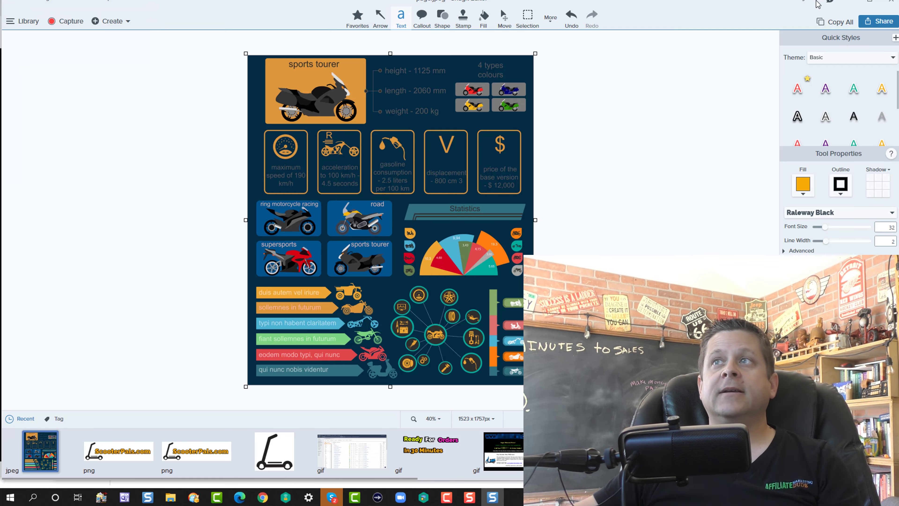
left_click(849, 6)
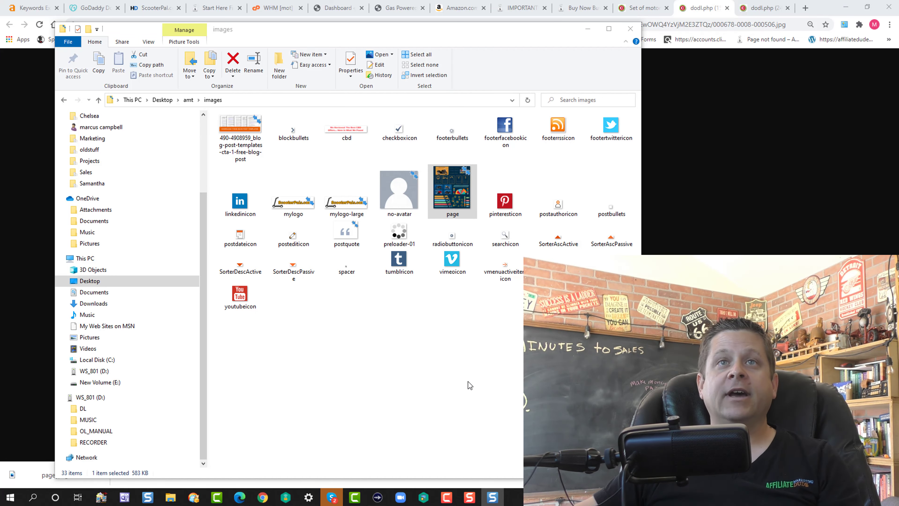
- Compress all files and folders in the amt folder into a zip archive named scootertheme
left_click(190, 101)
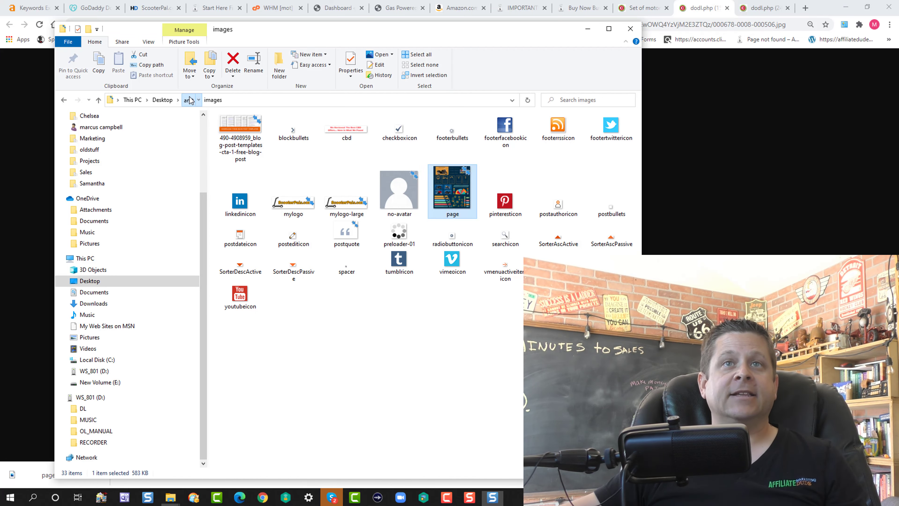
left_click(190, 100)
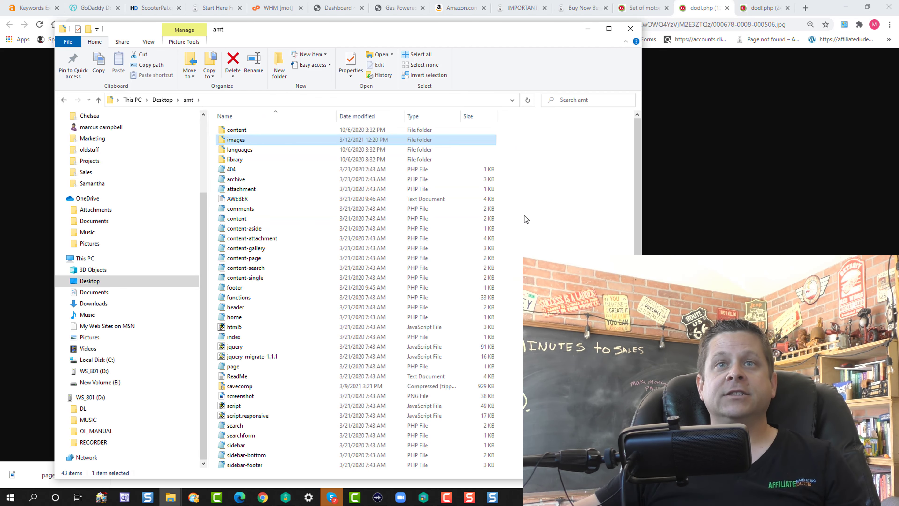
key("ctrl+a")
right_click(464, 234)
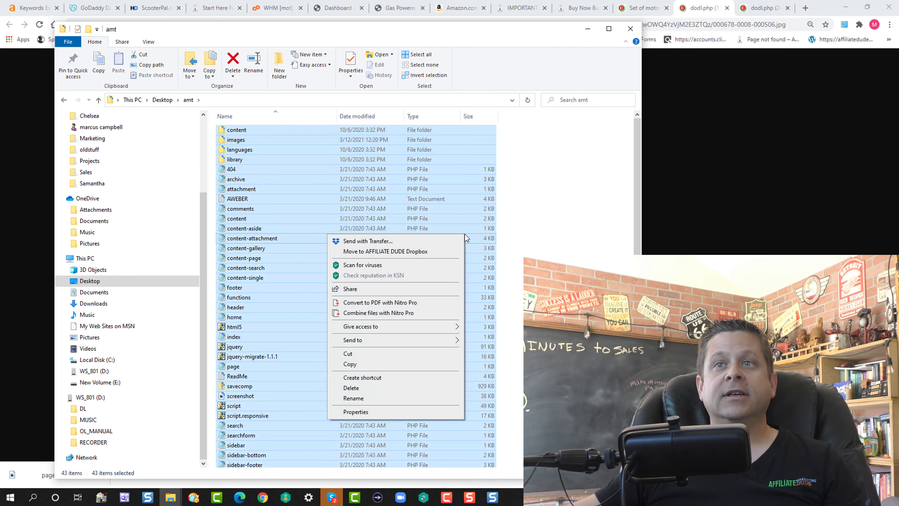
mouse_move(416, 339)
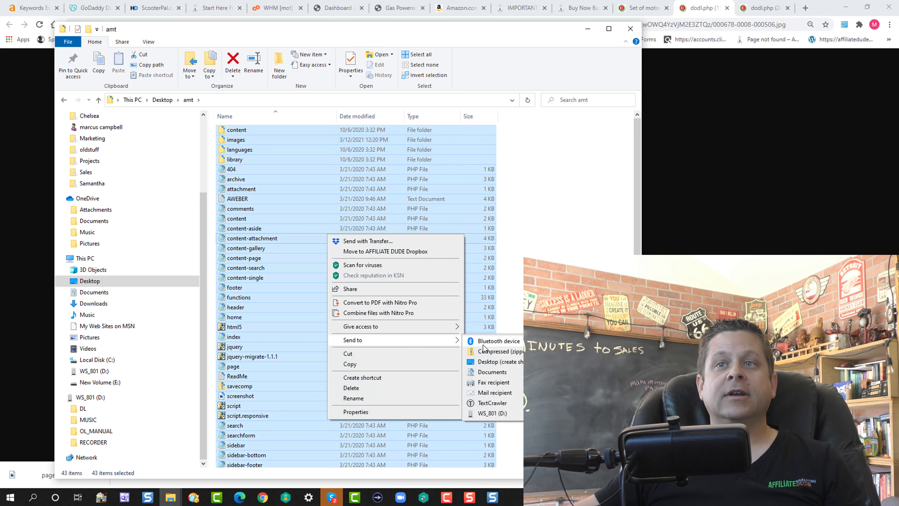
left_click(497, 351)
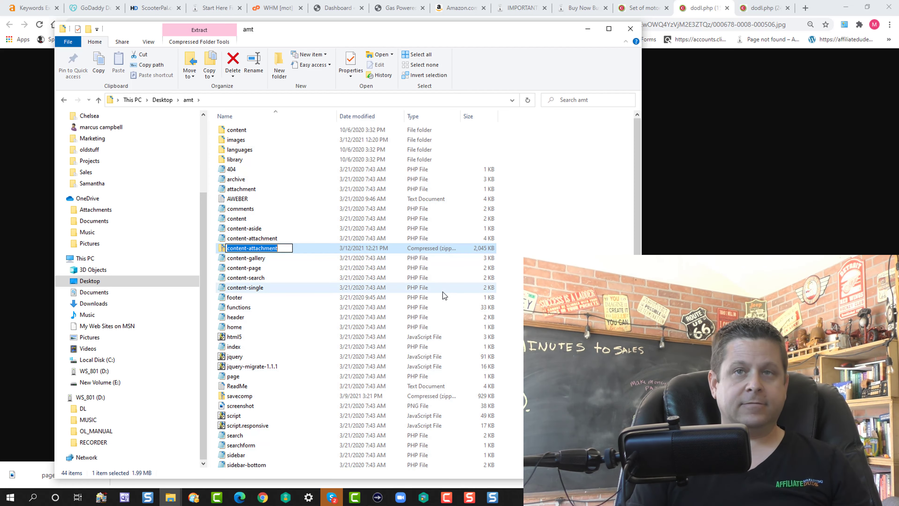
type("sco")
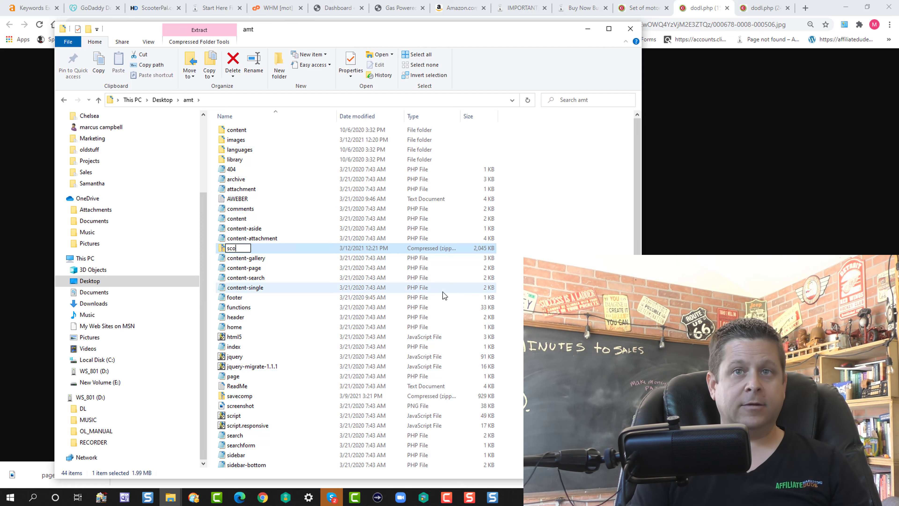
type("otertheme")
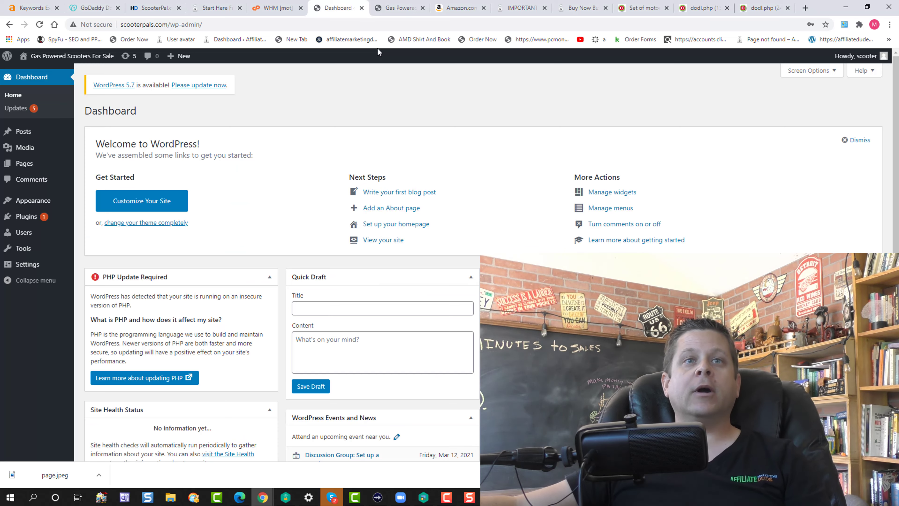
- Upload and activate scootertheme from the amt folder as a new WordPress theme, and reload the scooterpals.com front page
mouse_move(40, 201)
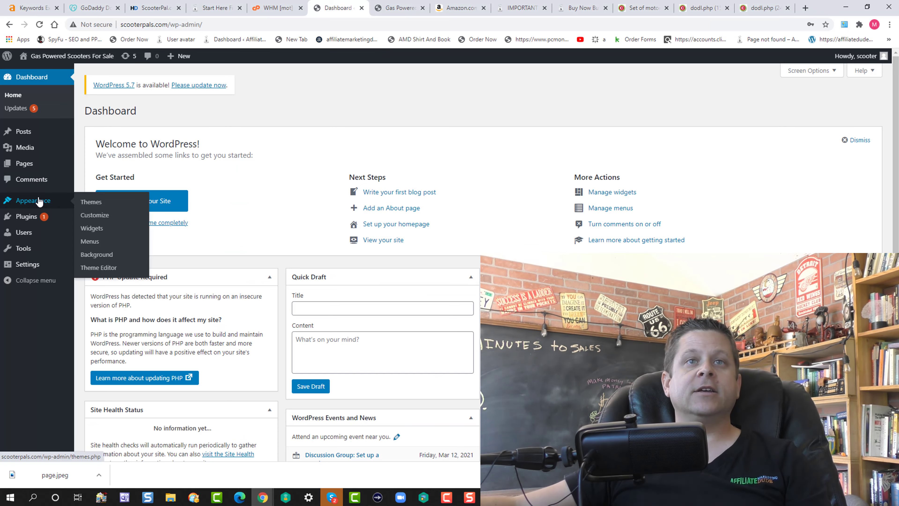
left_click(87, 203)
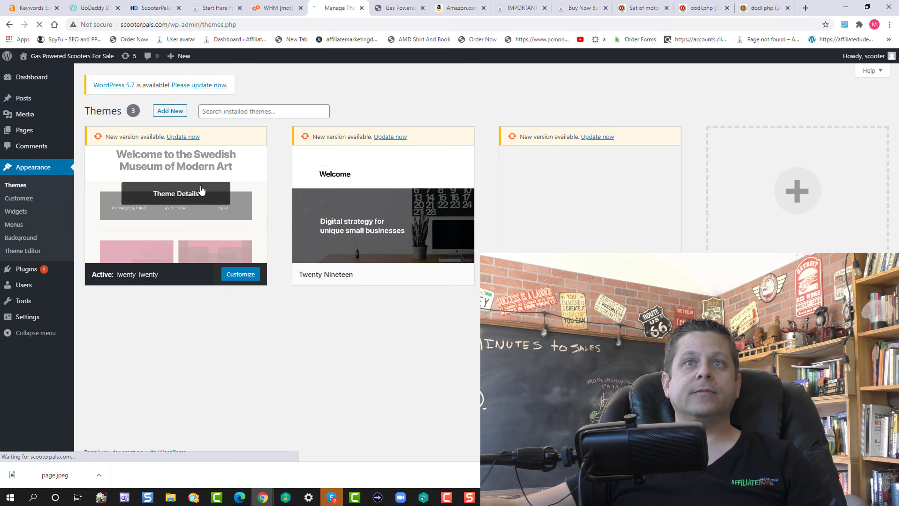
left_click(170, 112)
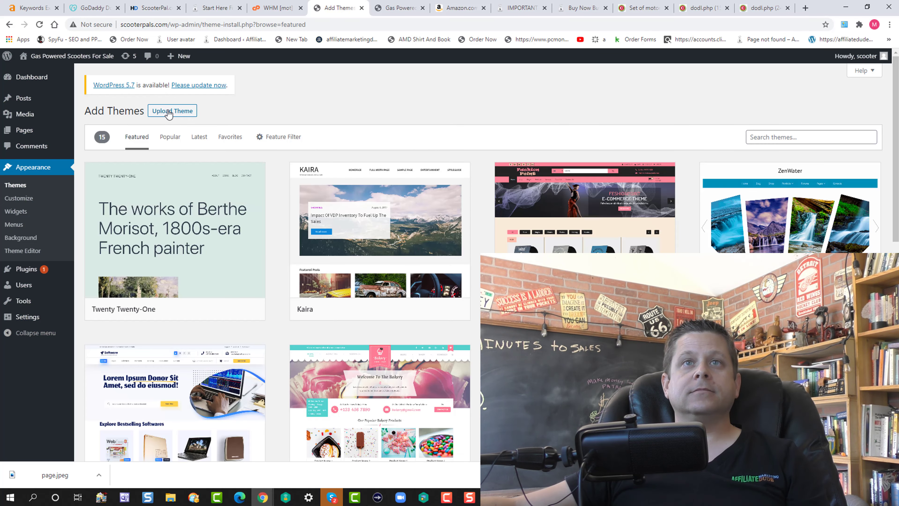
left_click(169, 112)
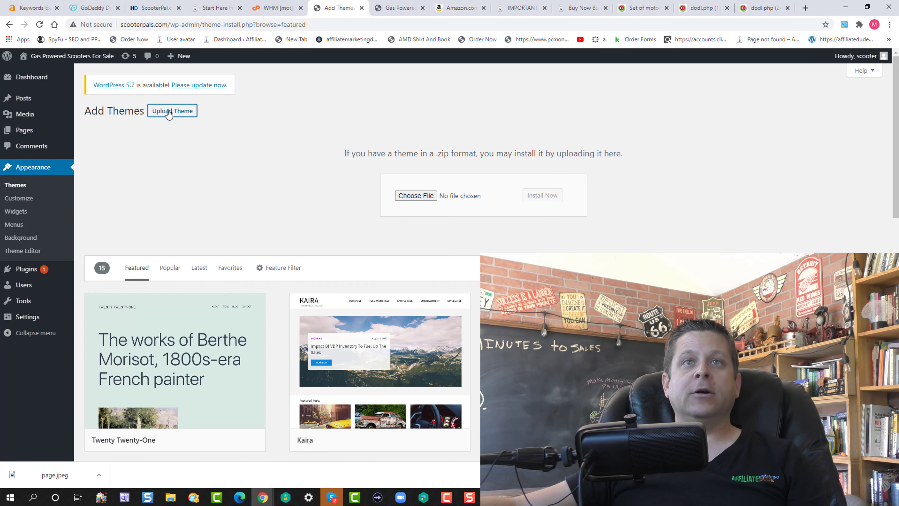
left_click(402, 196)
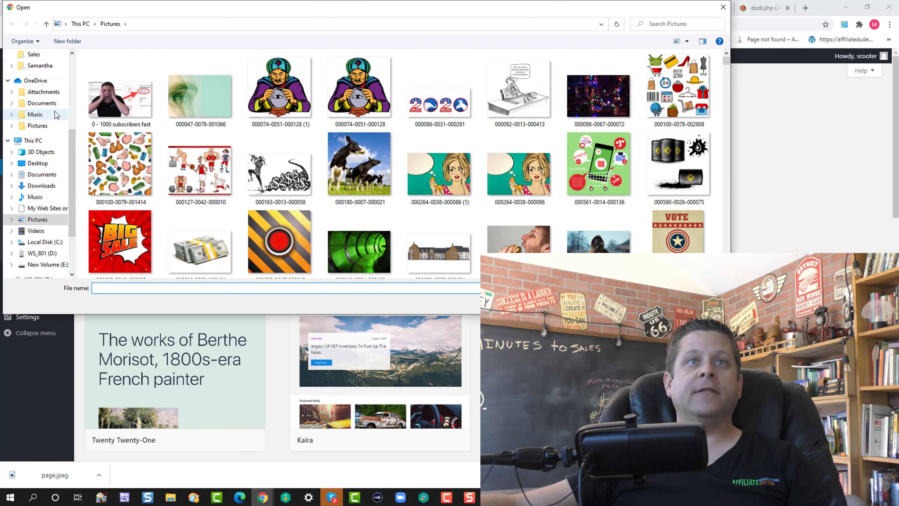
scroll(55, 114, "up", 5)
left_click(36, 96)
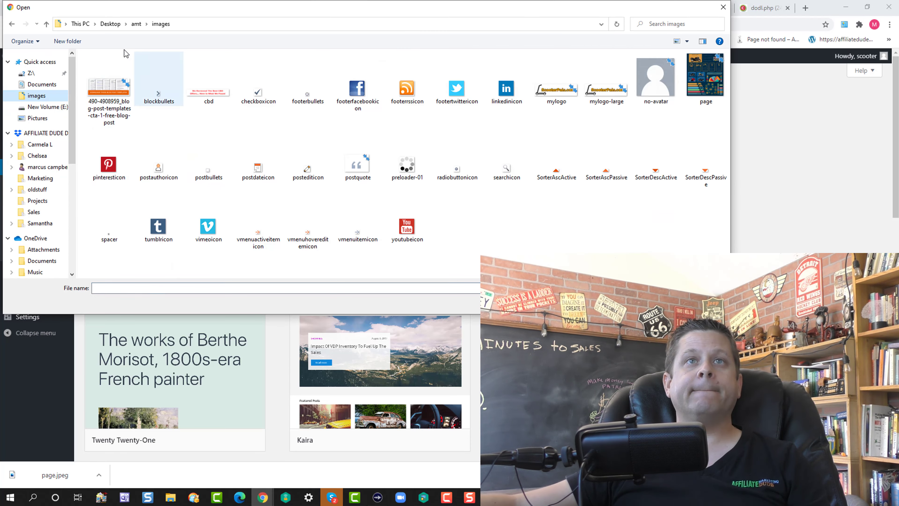
left_click(136, 24)
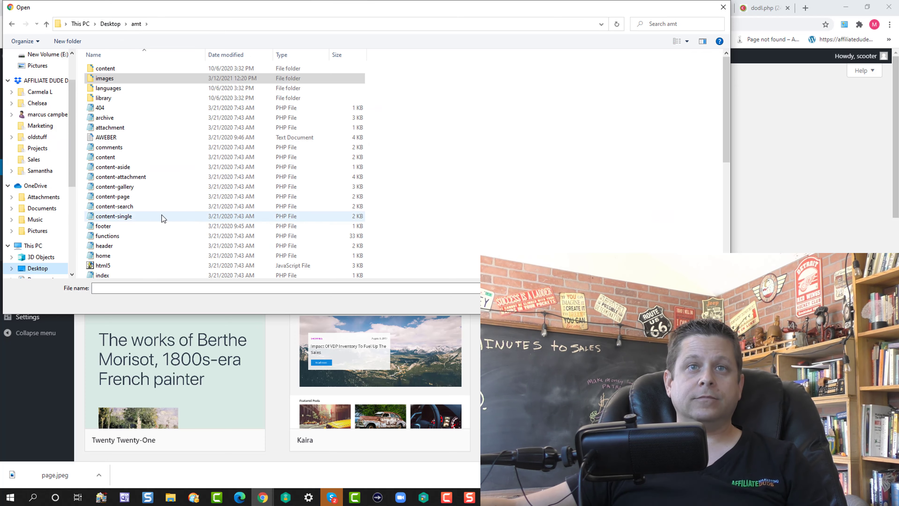
scroll(163, 218, "down", 4)
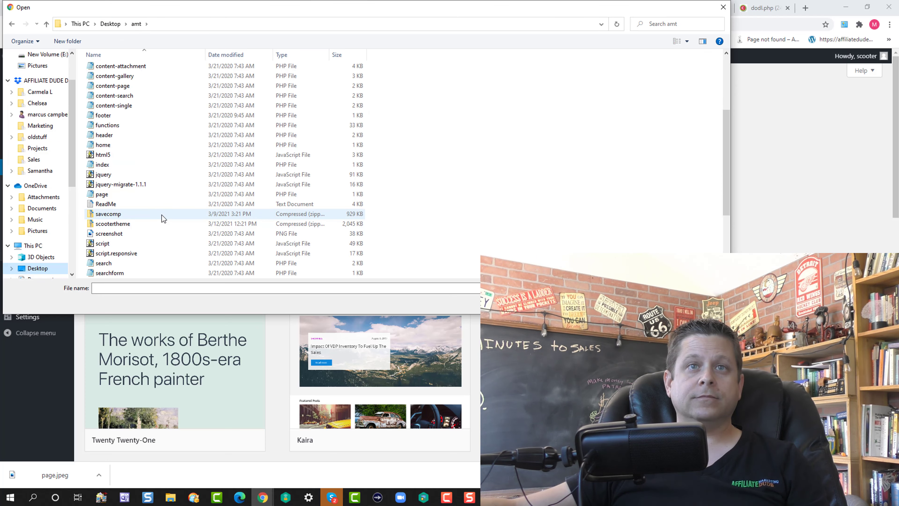
double_click(112, 226)
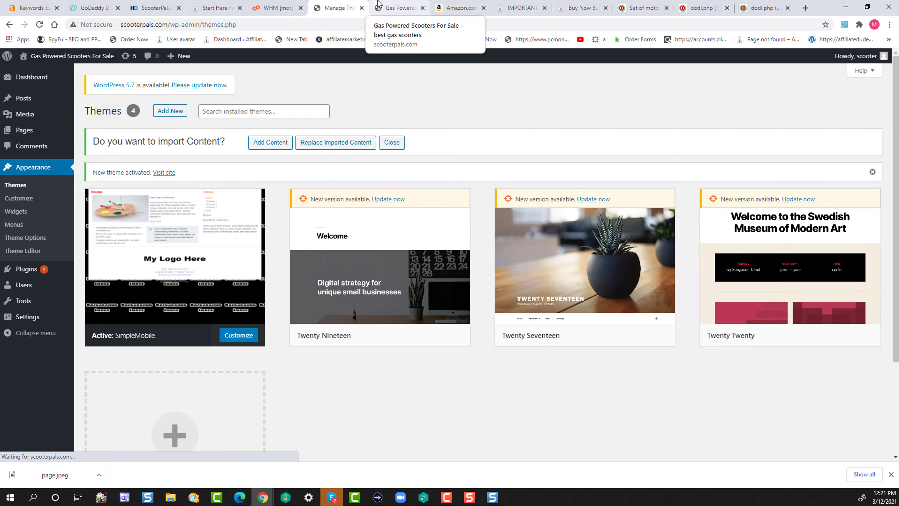
left_click(378, 4)
left_click(35, 28)
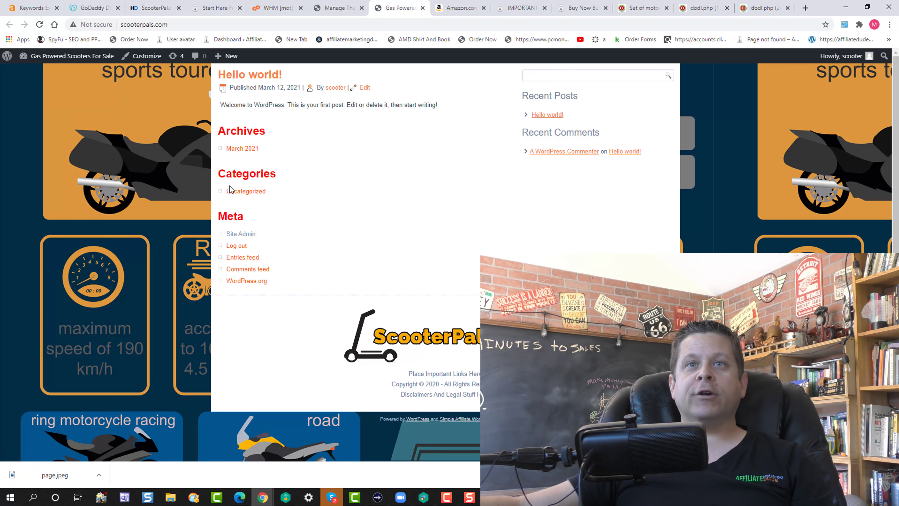
- Remove the Search, Recent Posts and Recent Comments widgets from the site's Primary Widget Area
left_click(340, 7)
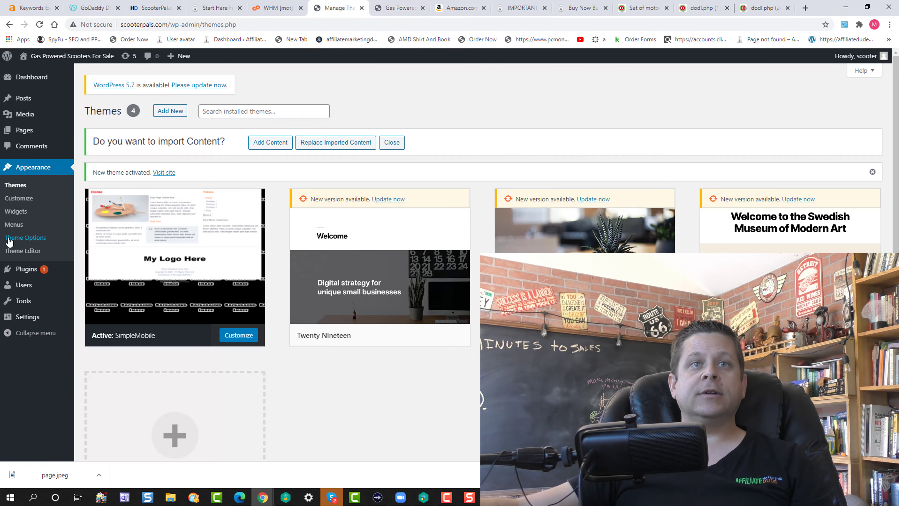
left_click(15, 213)
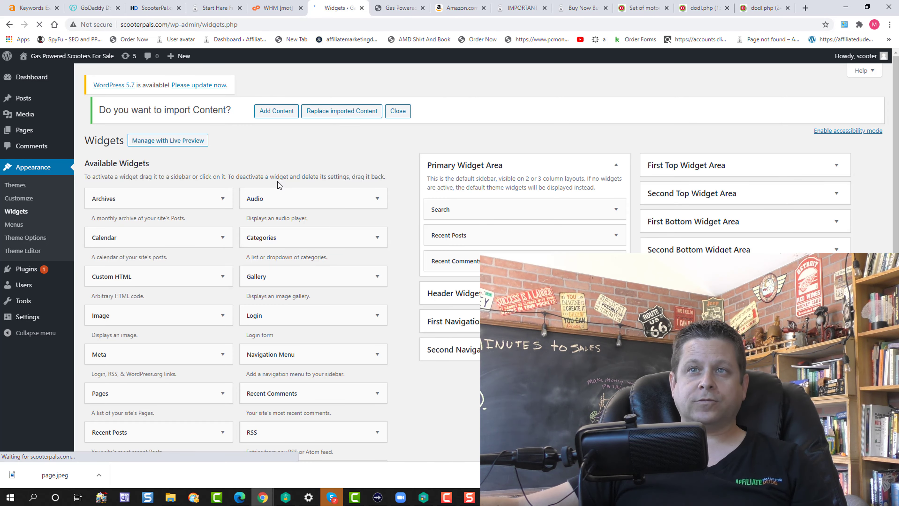
left_click_drag(494, 208, 361, 241)
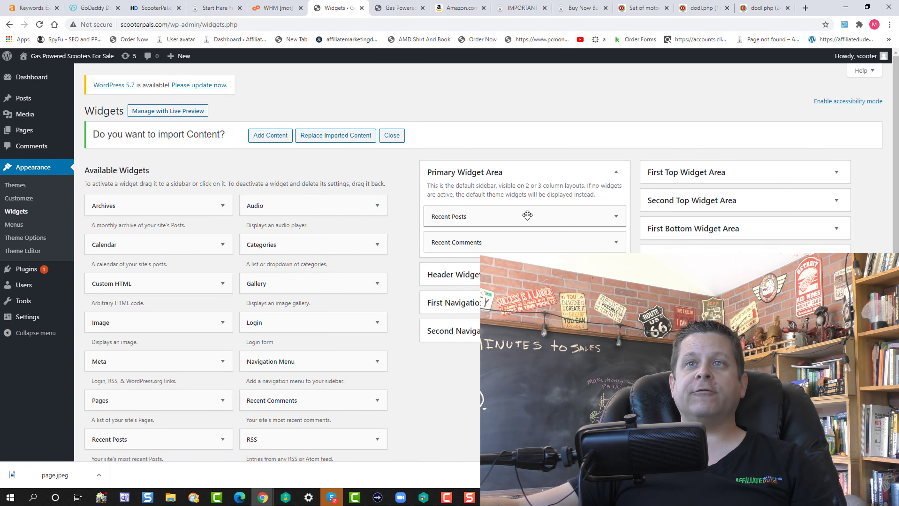
left_click_drag(525, 213, 308, 241)
left_click_drag(492, 214, 296, 241)
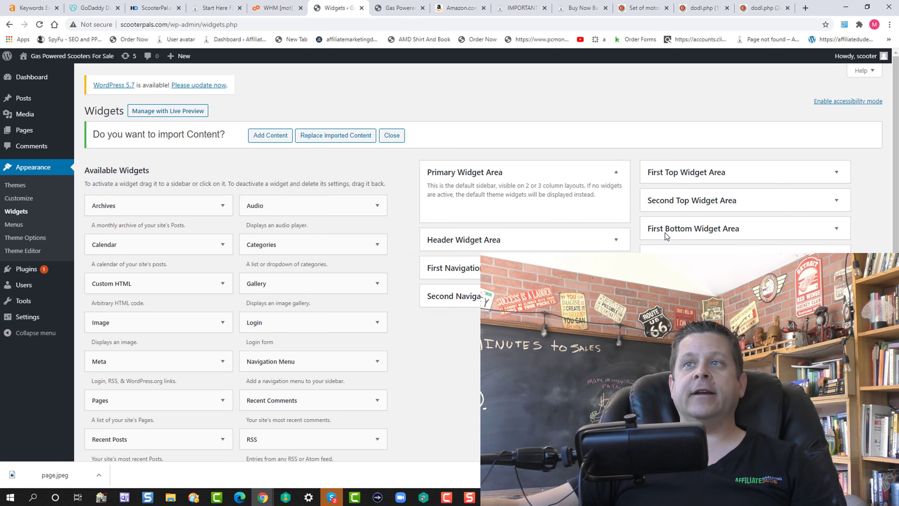
- Check the header, navigation and top widget areas for leftover widgets and reload the scooterpals.com front page
left_click(610, 247)
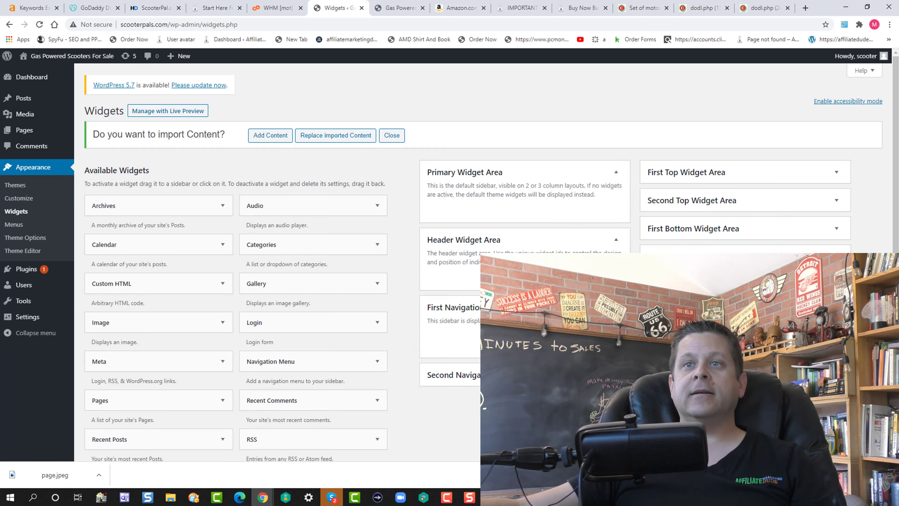
left_click(795, 179)
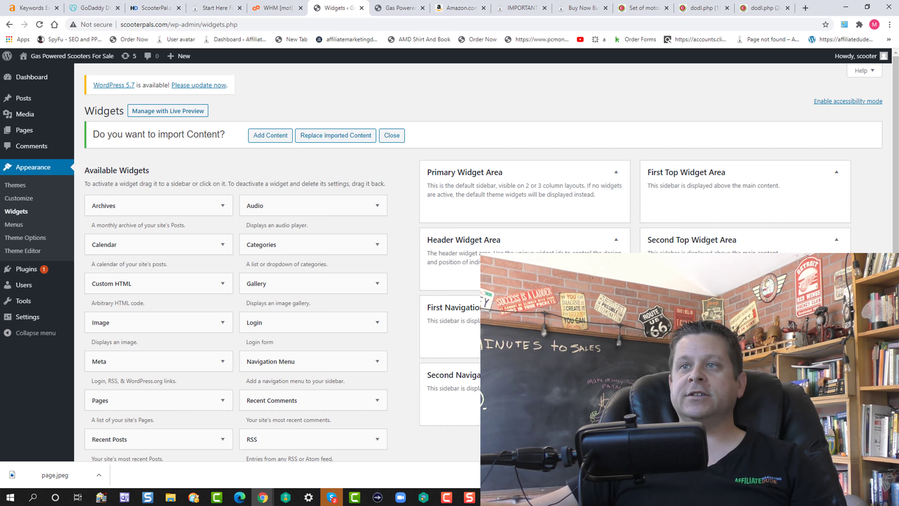
left_click_drag(319, 322, 331, 344)
left_click(400, 8)
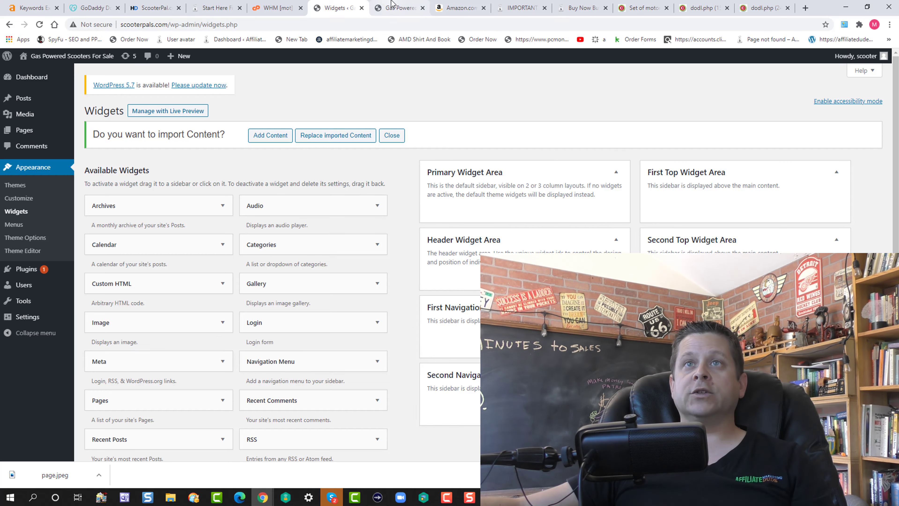
left_click(38, 25)
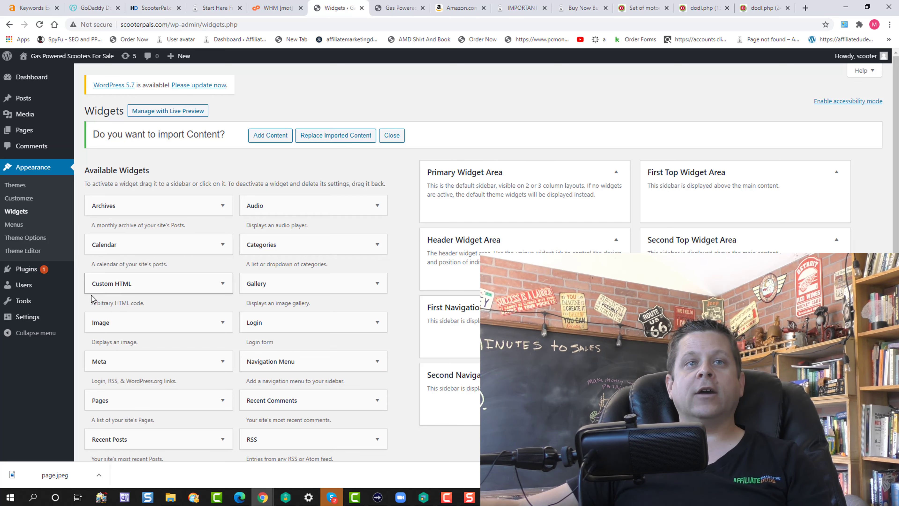
- Set the site's homepage to the static page Sample Page in the reading settings, save the change, and reload the front page
mouse_move(41, 325)
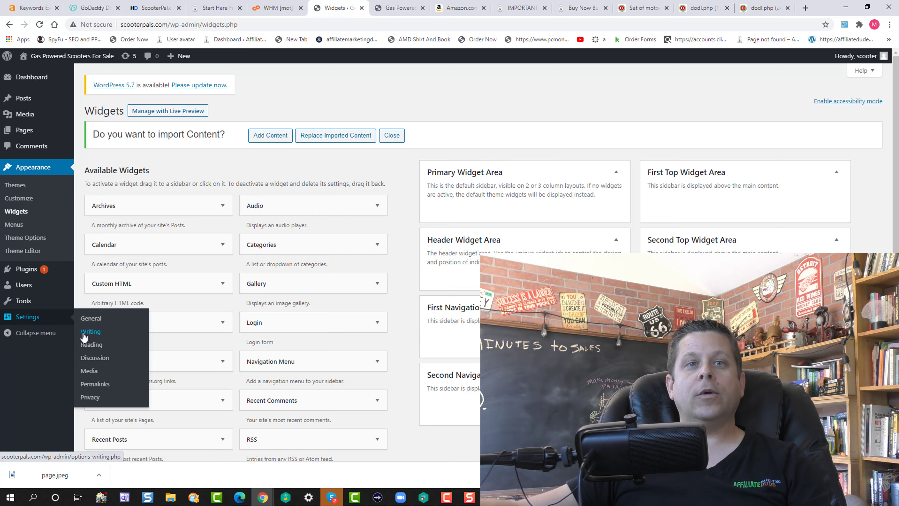
left_click(85, 346)
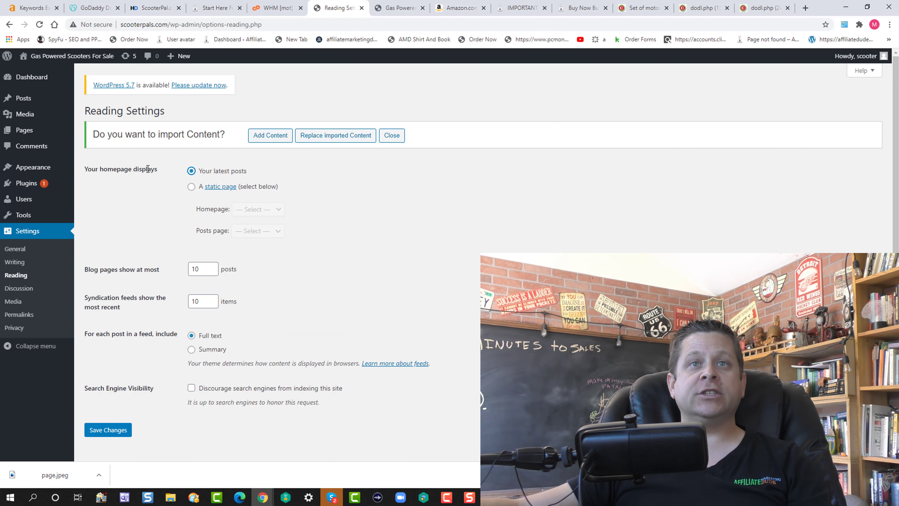
left_click(191, 186)
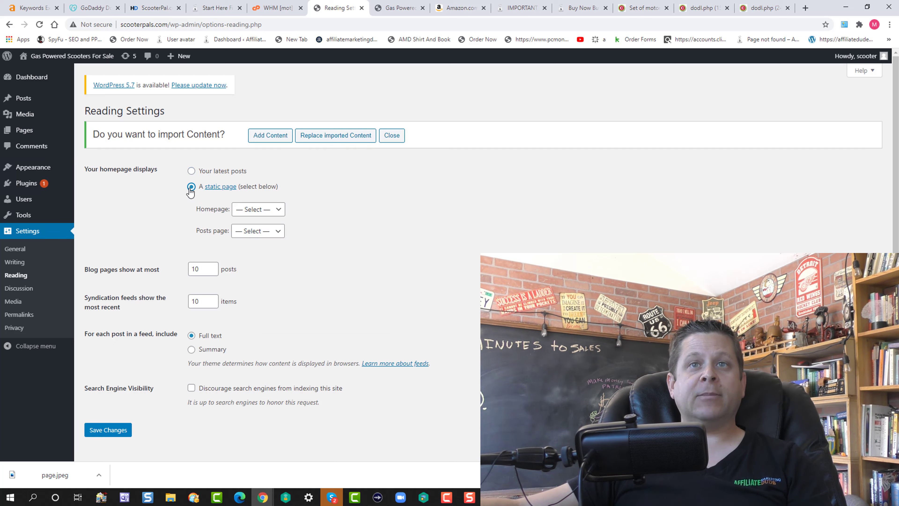
left_click(245, 211)
left_click(255, 231)
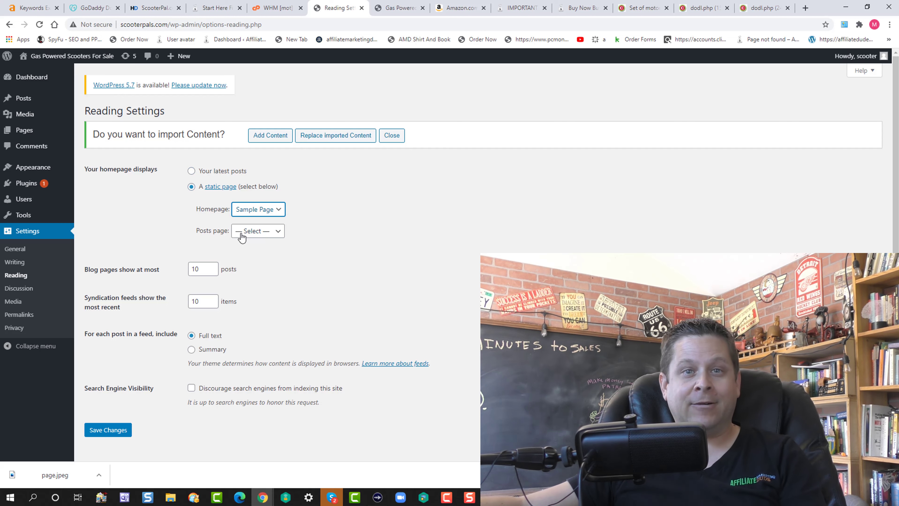
left_click(104, 430)
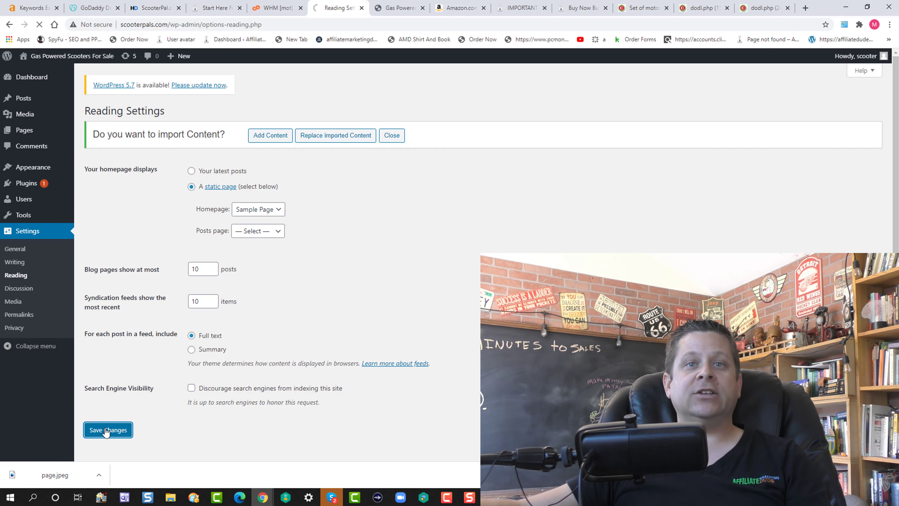
left_click(400, 8)
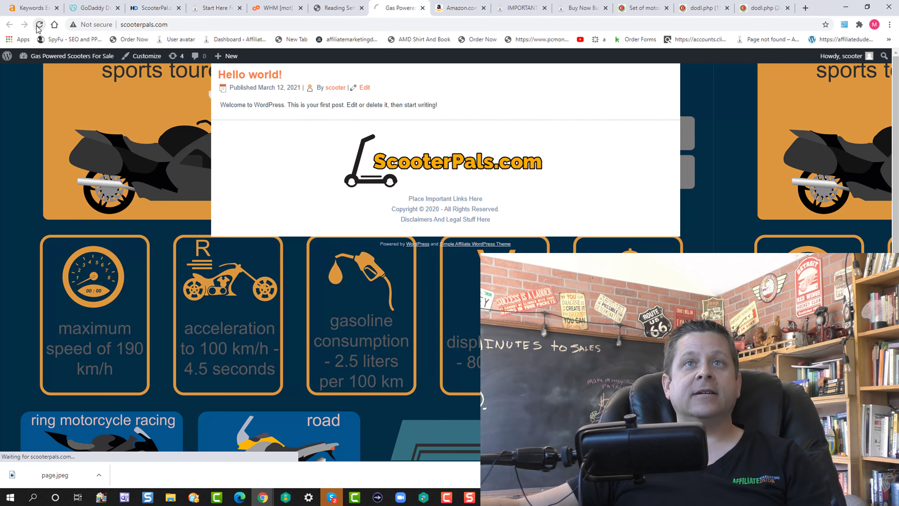
left_click(39, 24)
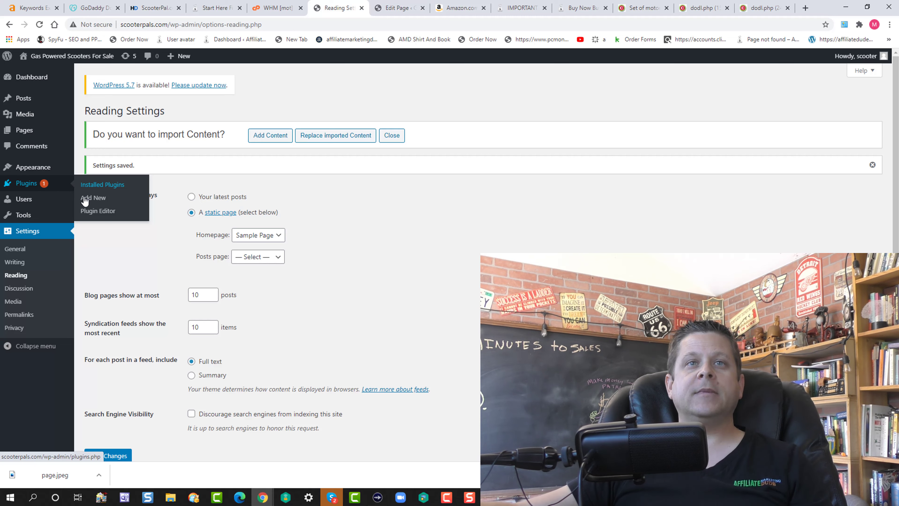
- Install and activate the Classic Editor plugin, and reload the Sample Page editor, discarding unsaved changes
left_click(93, 197)
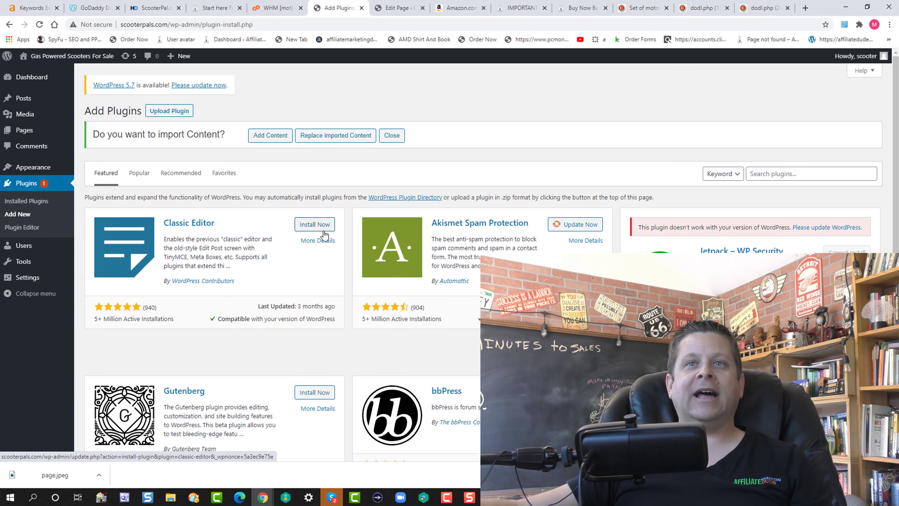
left_click(315, 224)
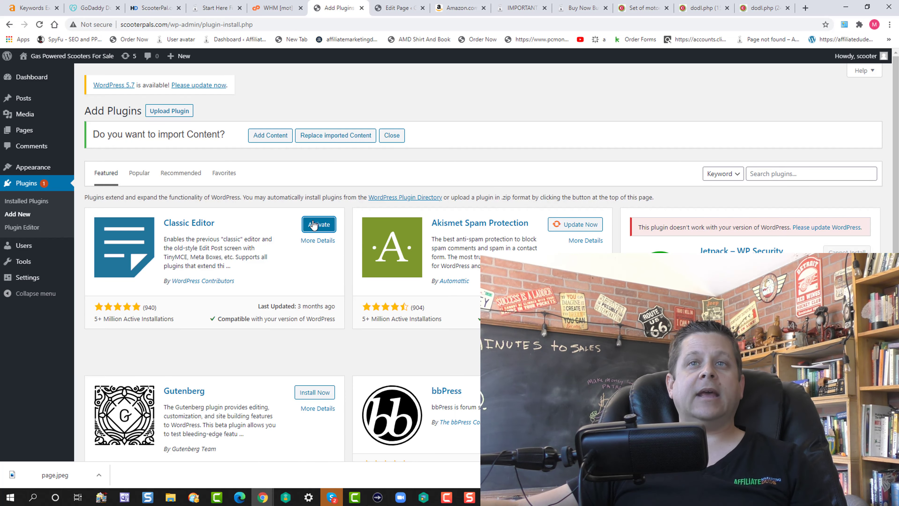
left_click(399, 7)
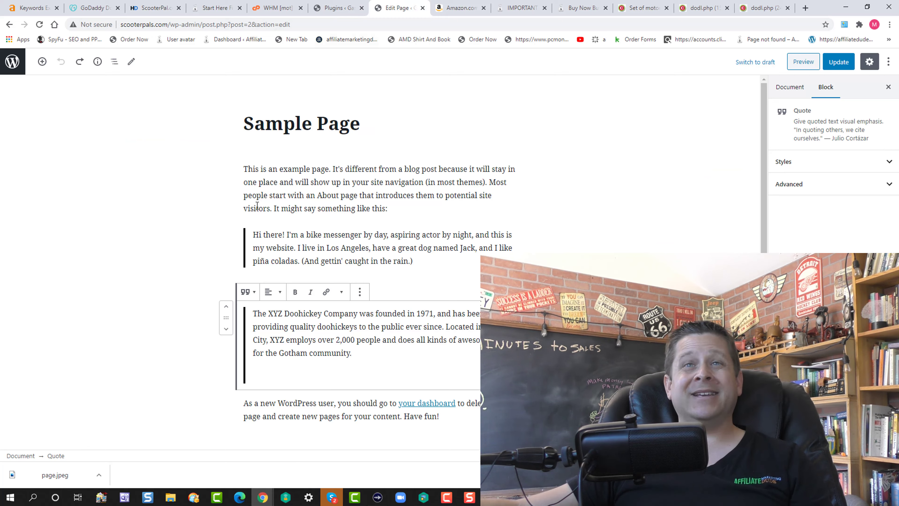
left_click(38, 26)
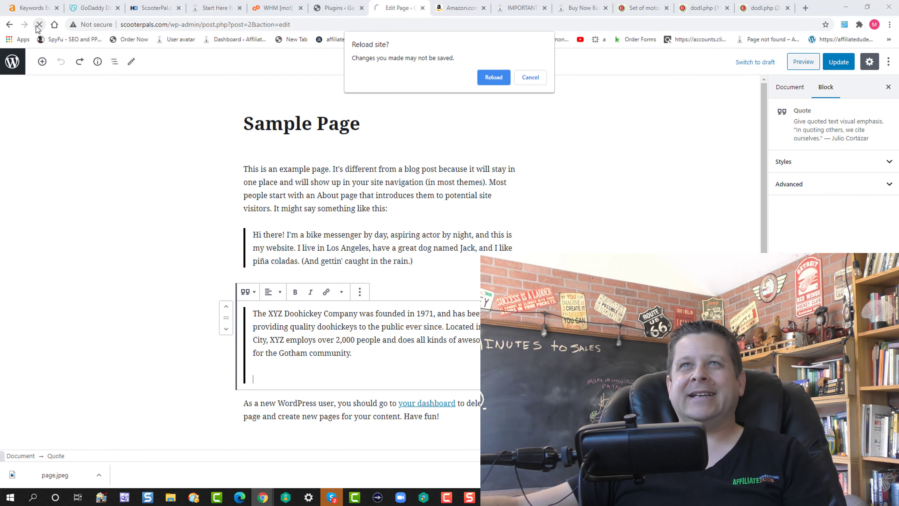
left_click(490, 78)
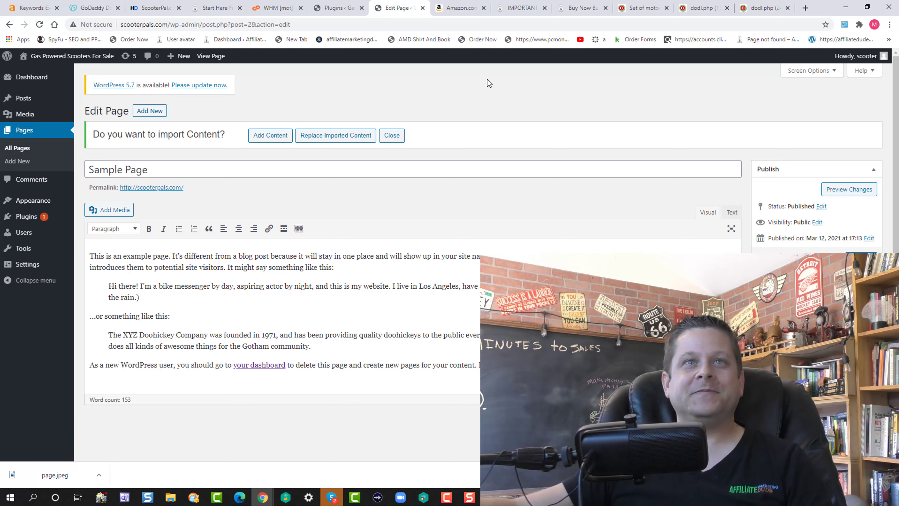
- Retitle the Sample Page as "49cc gas scooters" and delete all of its example body text
left_click(181, 169)
key("ctrl+a")
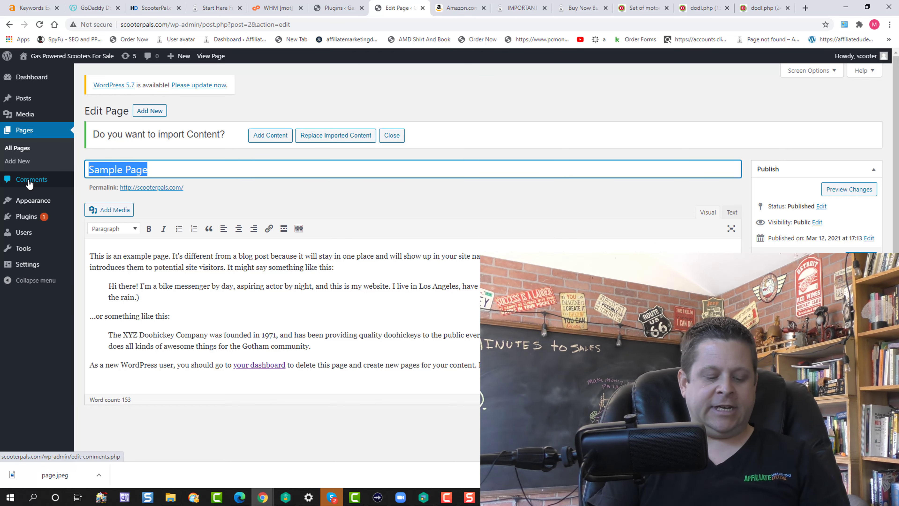
type("49cc gas scooters")
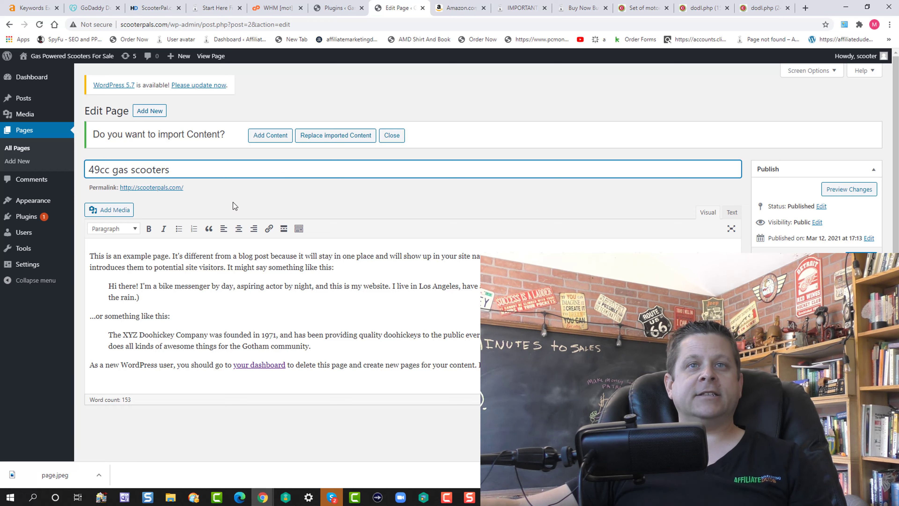
left_click(281, 330)
key("ctrl+a")
key("Delete")
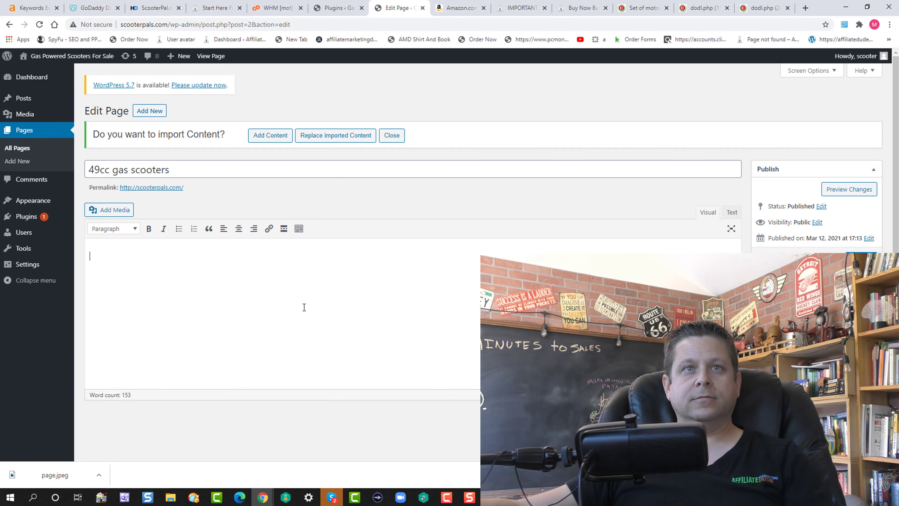
key("ctrl+z")
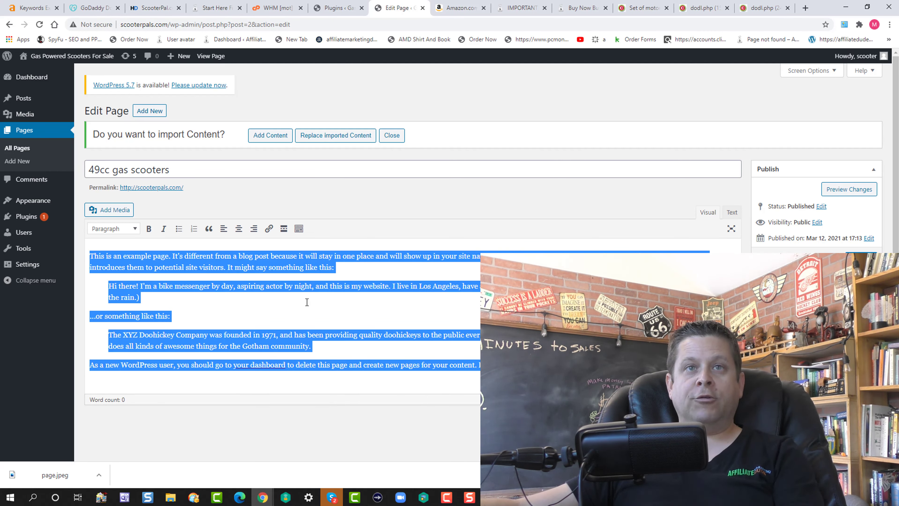
key("Delete")
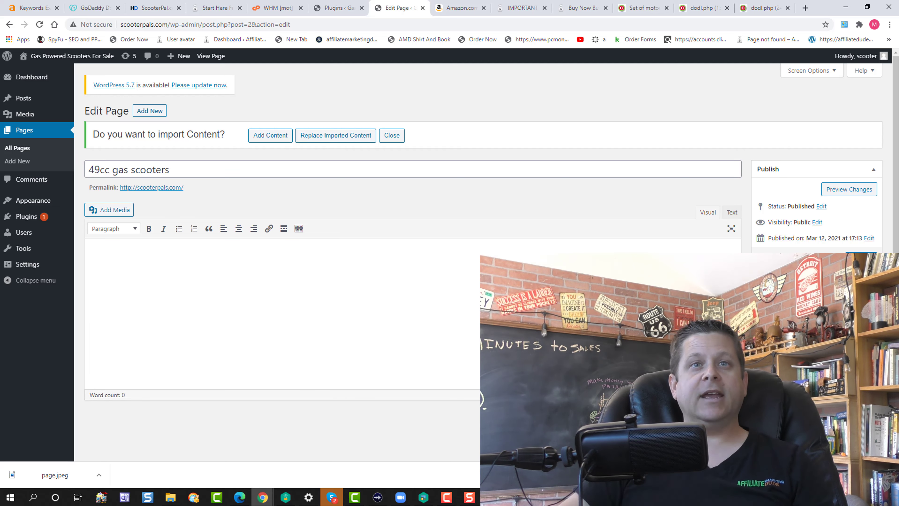
- Enter "49CC Gas Scooter Only $329.00 Free Shipping" in the page body as a centered Heading 1
type("49CC Gas Scooter Only $329.00 Free Shipping")
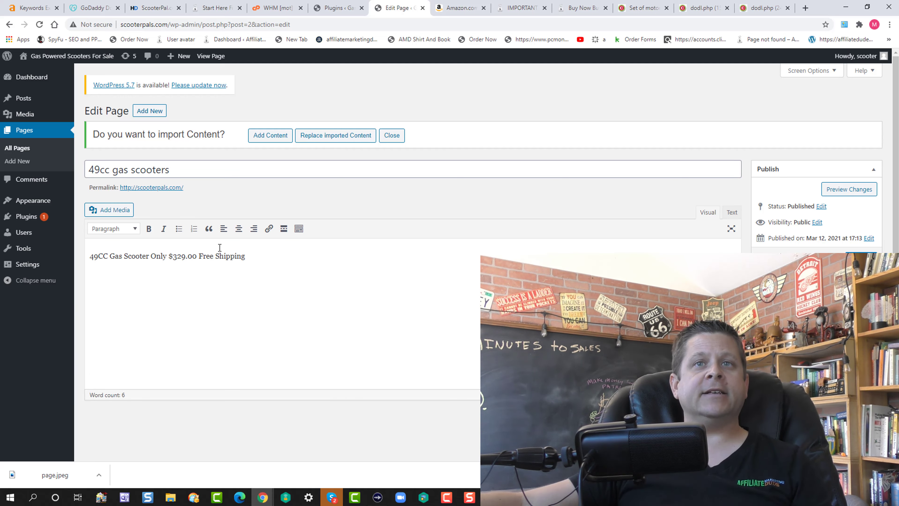
left_click(239, 229)
left_click_drag(489, 256, 331, 247)
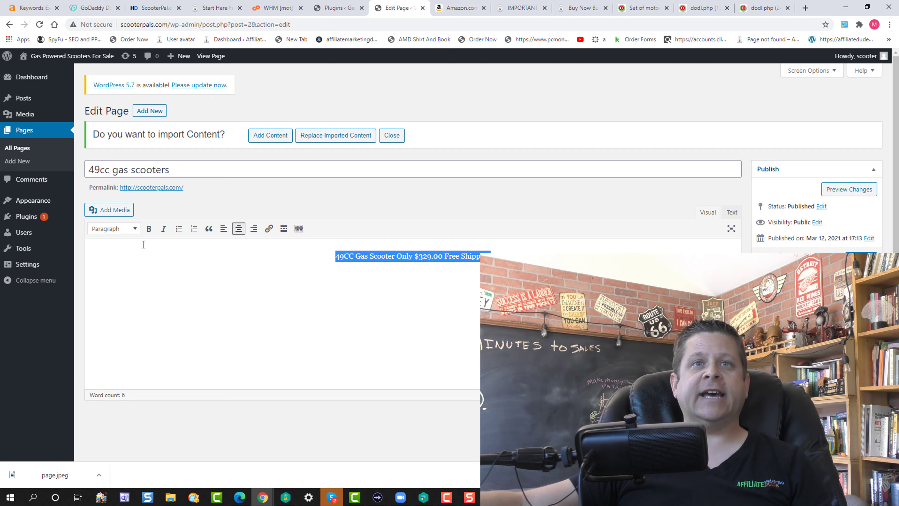
left_click(131, 231)
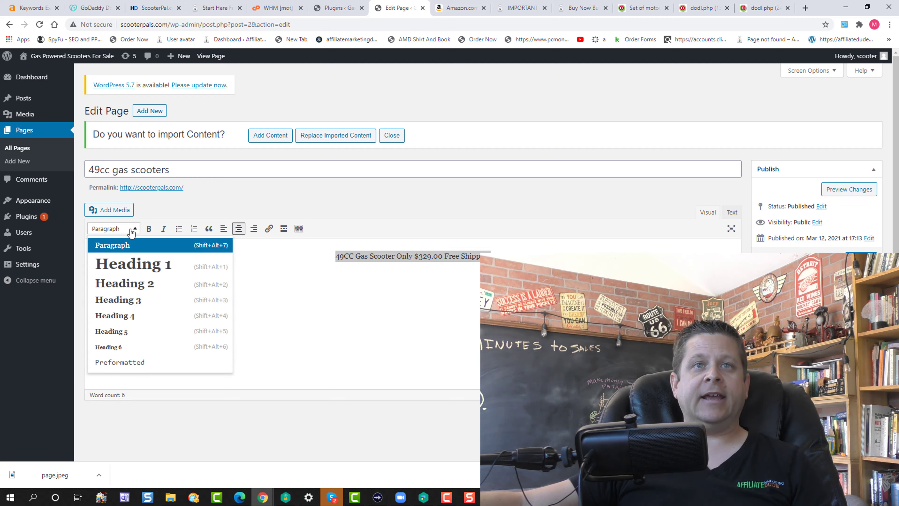
left_click(135, 265)
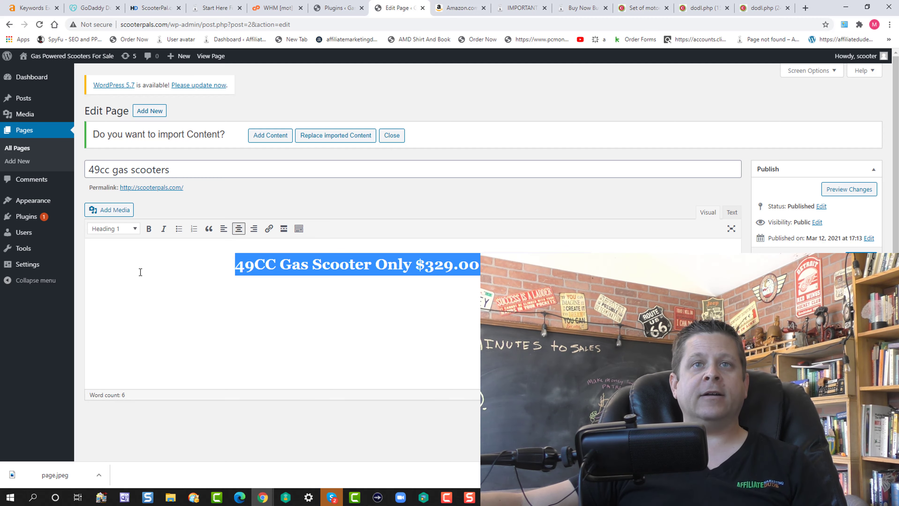
- Make the 49CC Gas Scooter headline bold and color it red
left_click(148, 229)
left_click(298, 228)
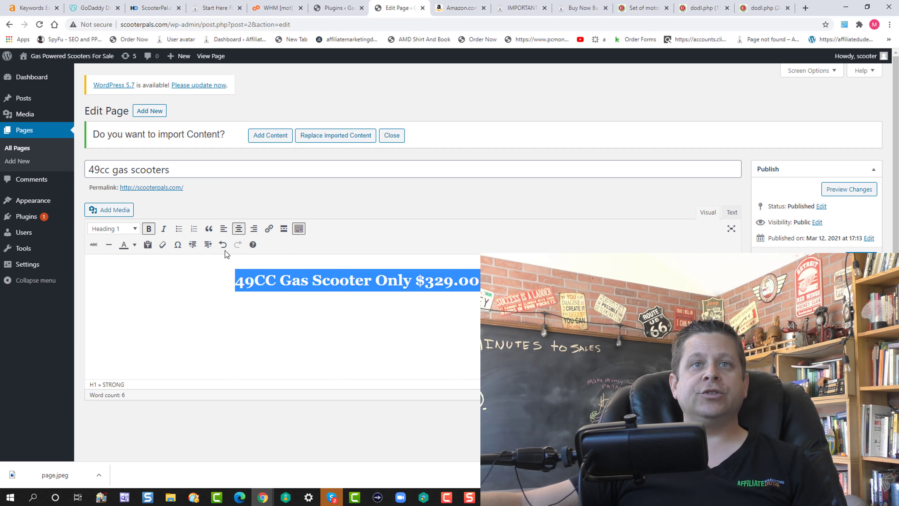
left_click(134, 245)
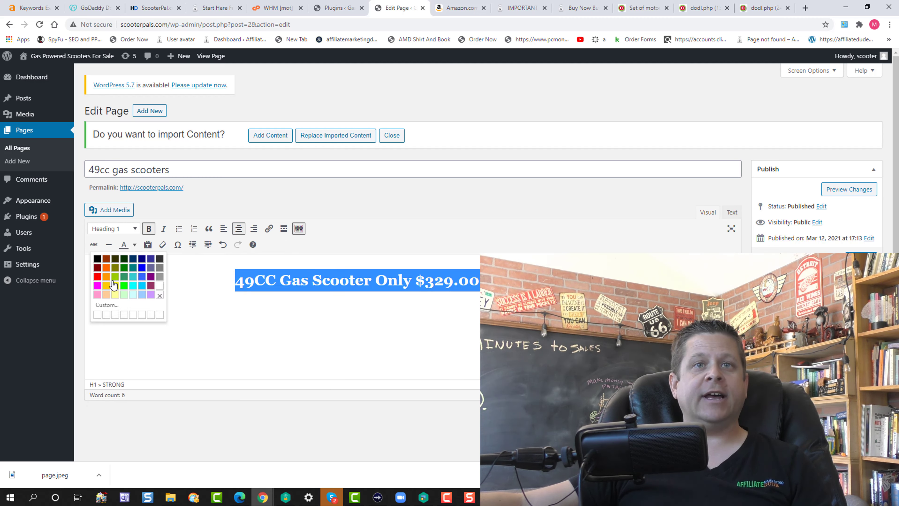
left_click(97, 276)
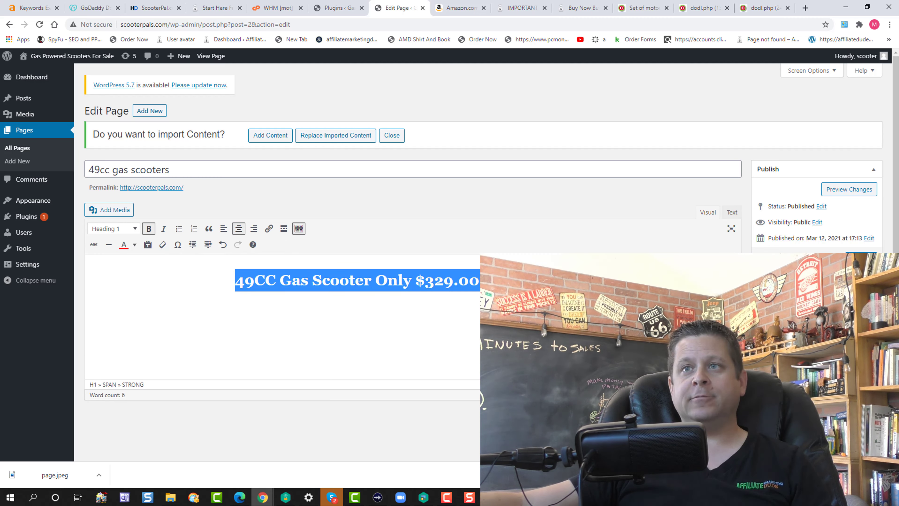
- Upload scgreen.gif and insert it below the headline at full size, 1196 × 833, scaling it down and centering it in the page
key("super+e")
left_click_drag(167, 342, 405, 329)
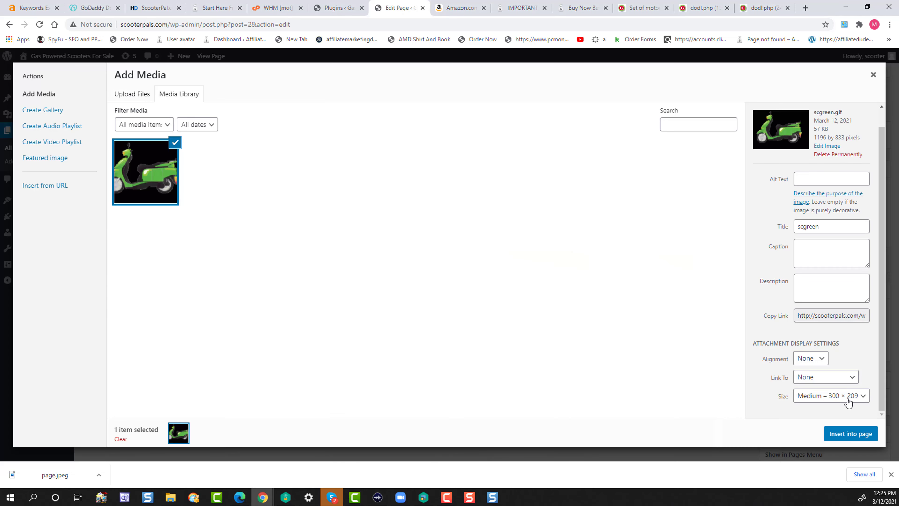
left_click(845, 395)
left_click(830, 436)
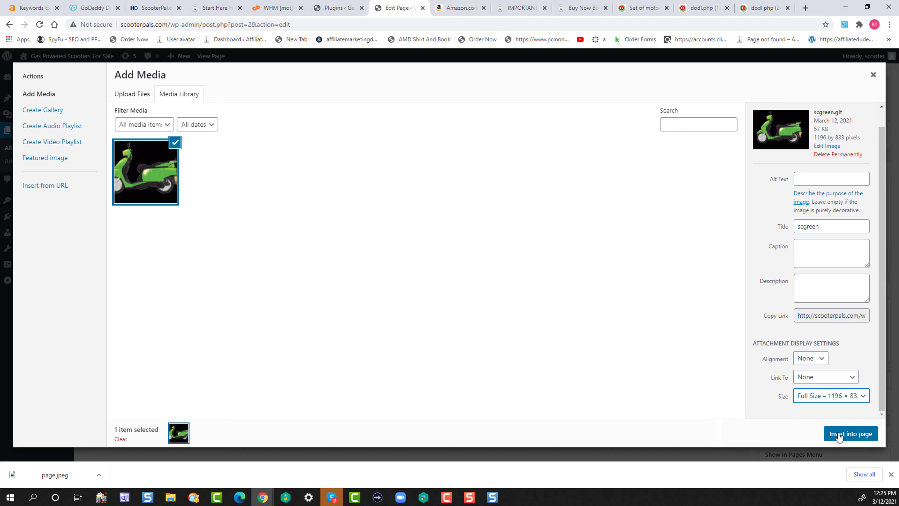
left_click(838, 436)
left_click(587, 304)
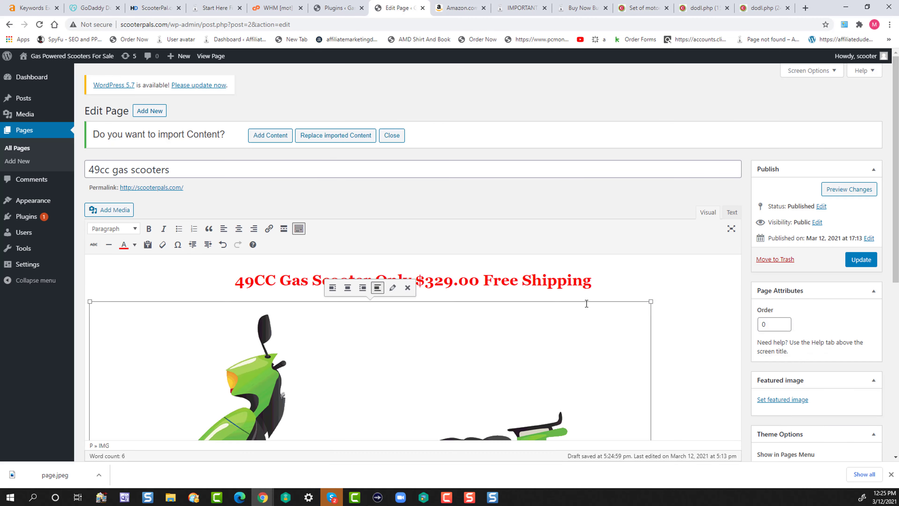
left_click_drag(650, 301, 404, 456)
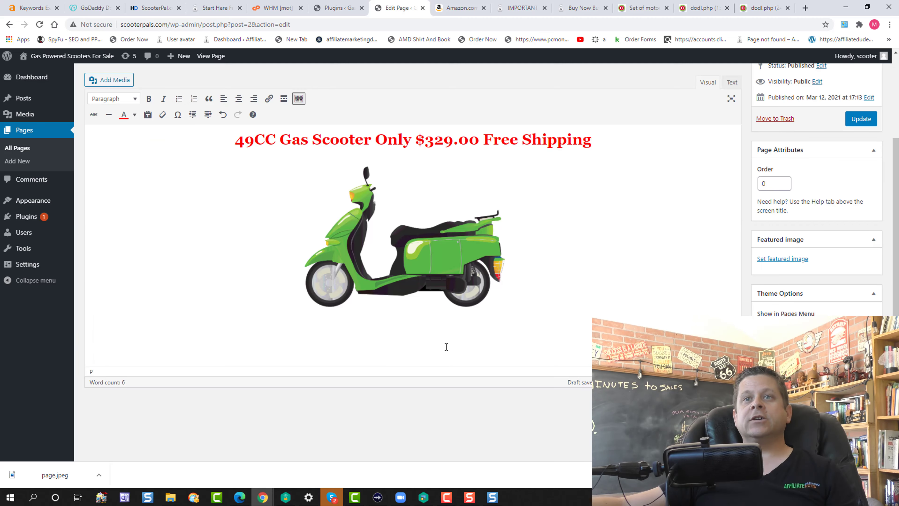
- Paste the Gas Scooter 36cc Pull start product description below the scooter image and center its text
key("ctrl+v")
left_click_drag(428, 411, 185, 343)
left_click(239, 98)
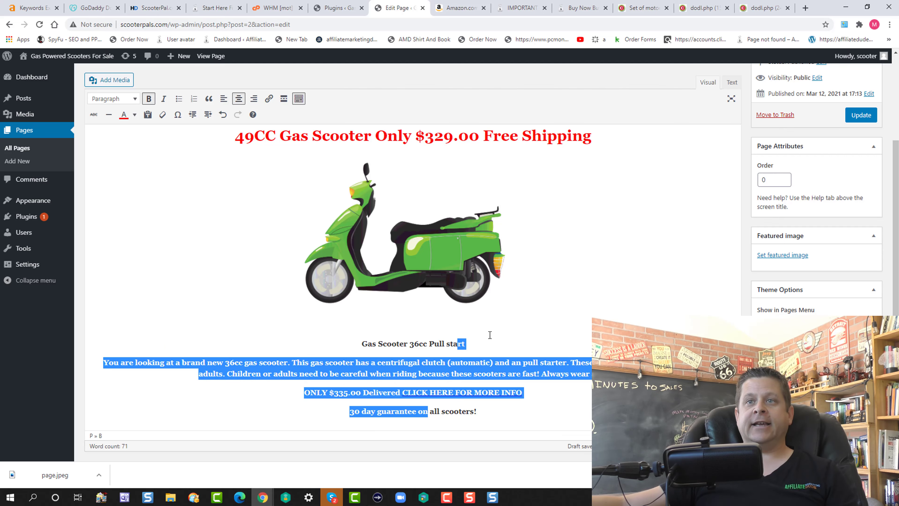
- Format the "Gas Scooter 36cc Pull start" line as Heading 1
left_click(505, 348)
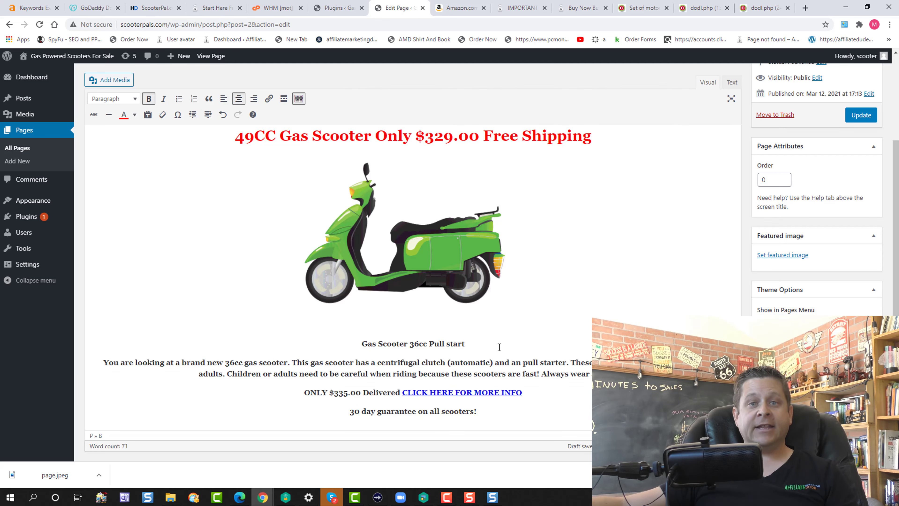
left_click_drag(499, 347, 355, 344)
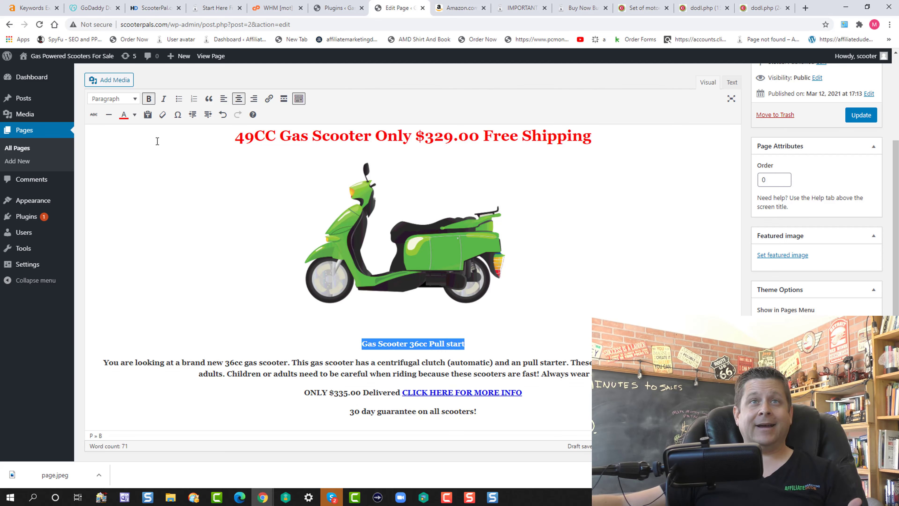
left_click(135, 99)
left_click(136, 135)
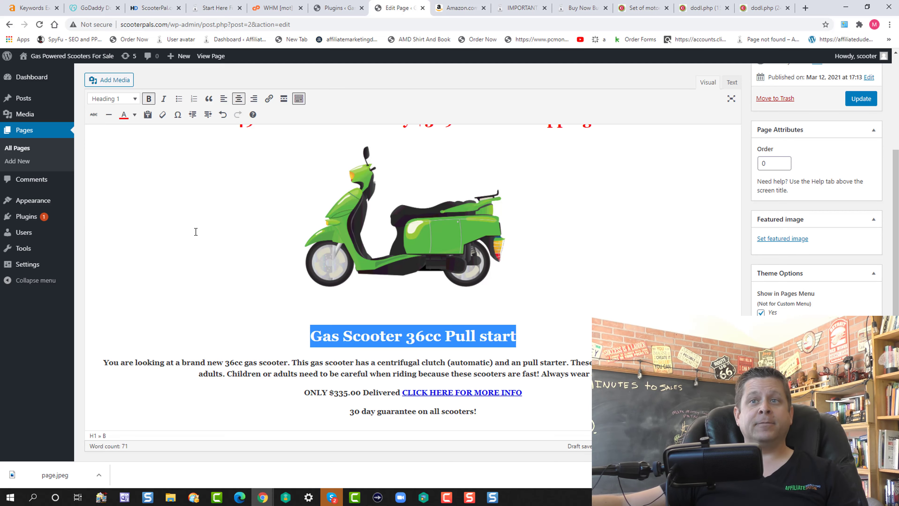